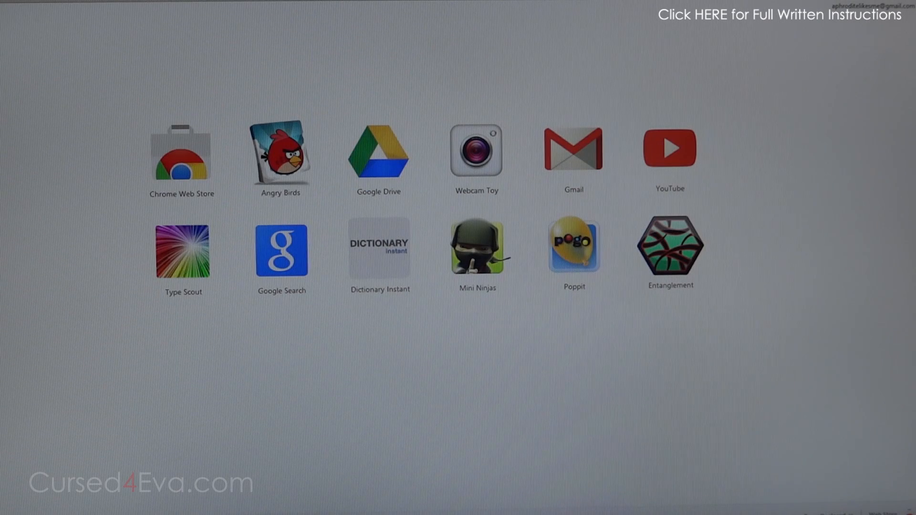
pyautogui.write('samfirw')
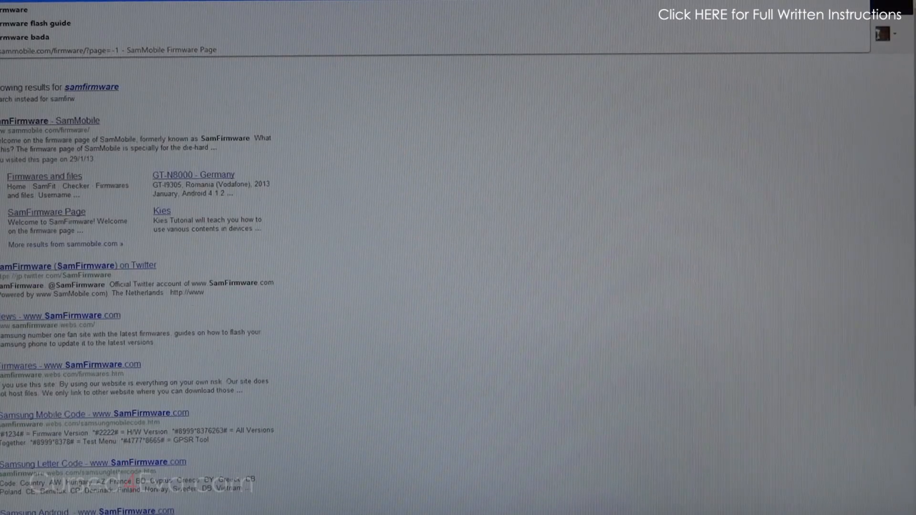
# Search the web for samfirmware and open the SamFirmware - SamMobile result
pyautogui.press('Return')
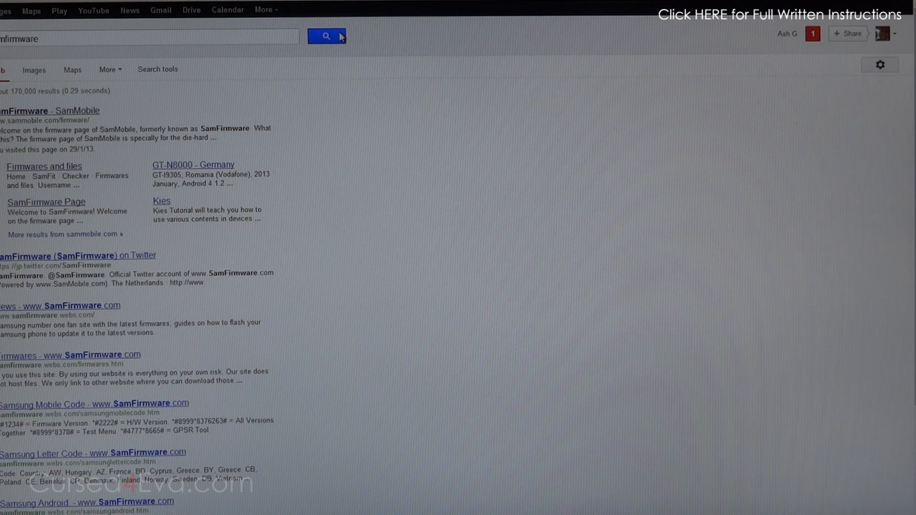
pyautogui.click(85, 115)
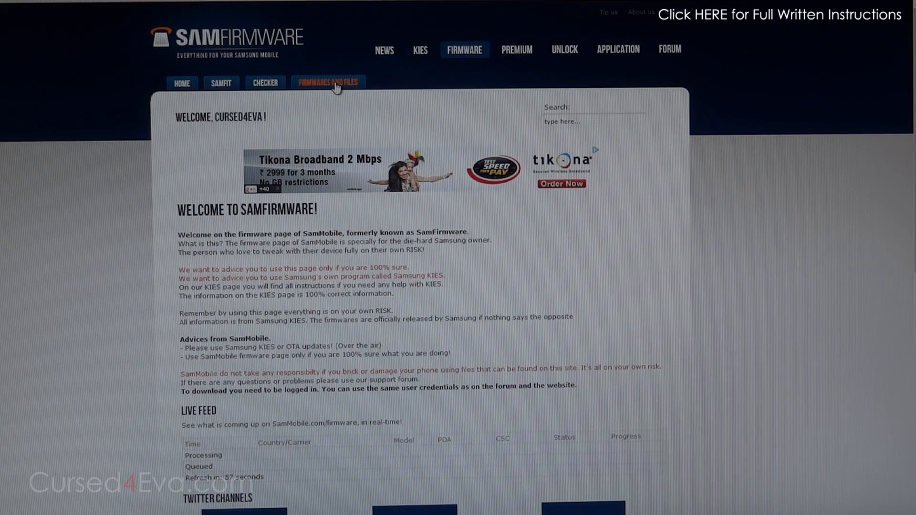
# In Firmwares and Files, set Type Camera and OS Android
pyautogui.click(336, 85)
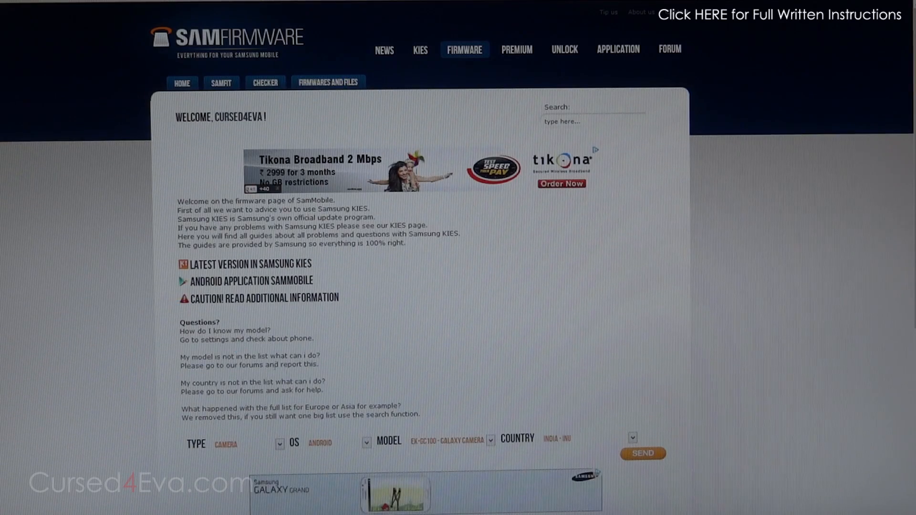
pyautogui.scroll(-2, 459, 287)
pyautogui.click(244, 444)
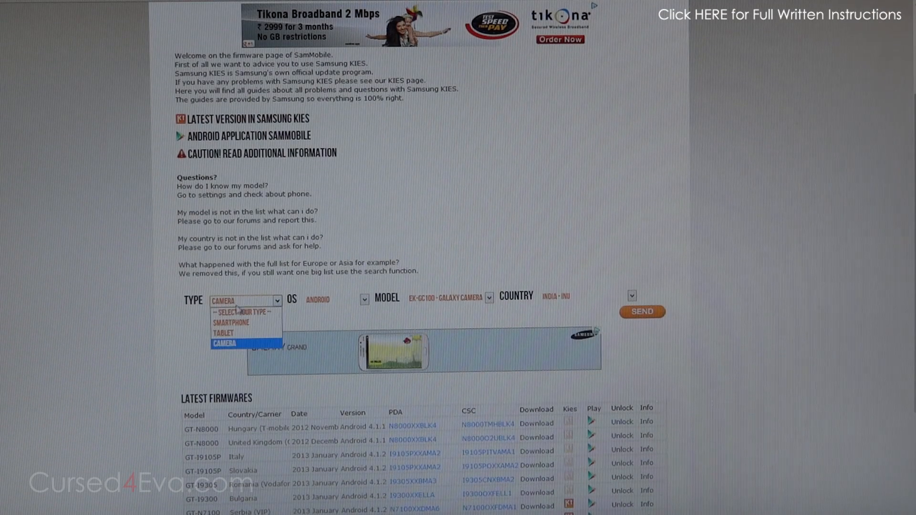
pyautogui.click(231, 344)
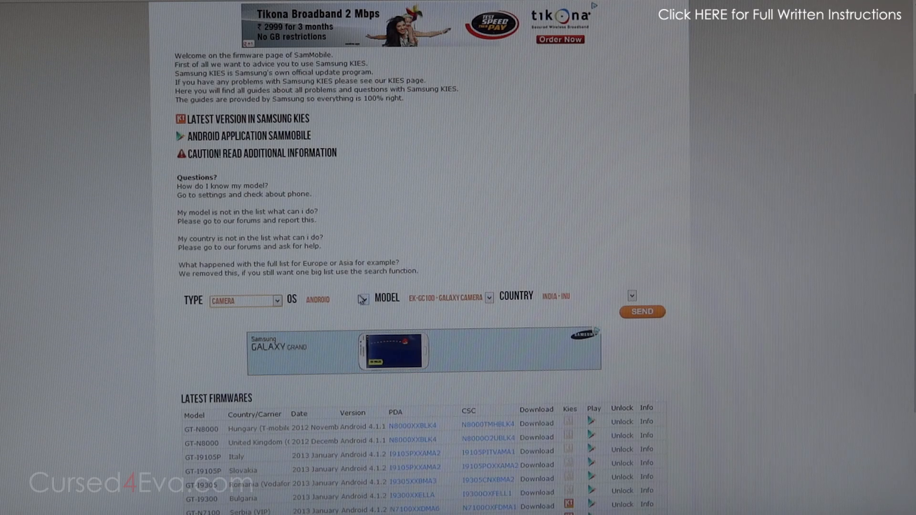
pyautogui.click(362, 298)
pyautogui.click(332, 310)
# Choose model EK-GC100 Galaxy Camera, country INDIA - INU, and send the firmware search
pyautogui.click(435, 297)
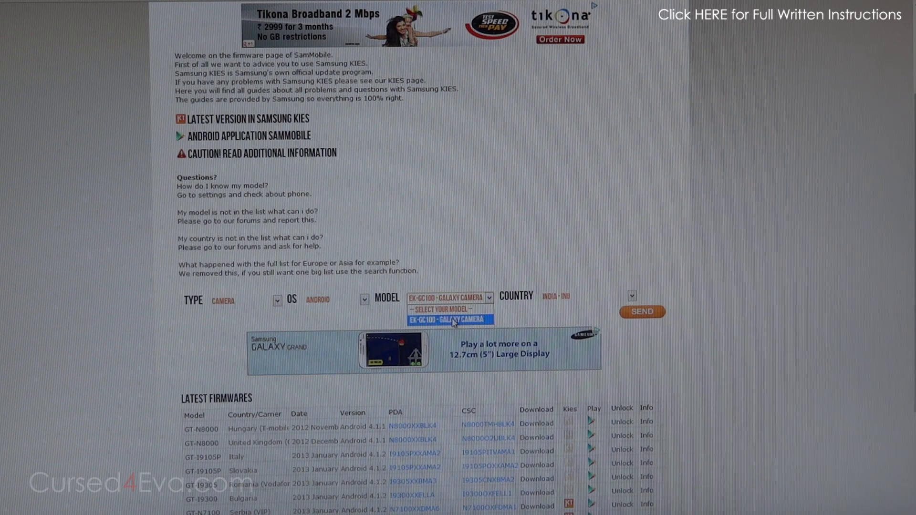
pyautogui.click(453, 320)
pyautogui.click(555, 296)
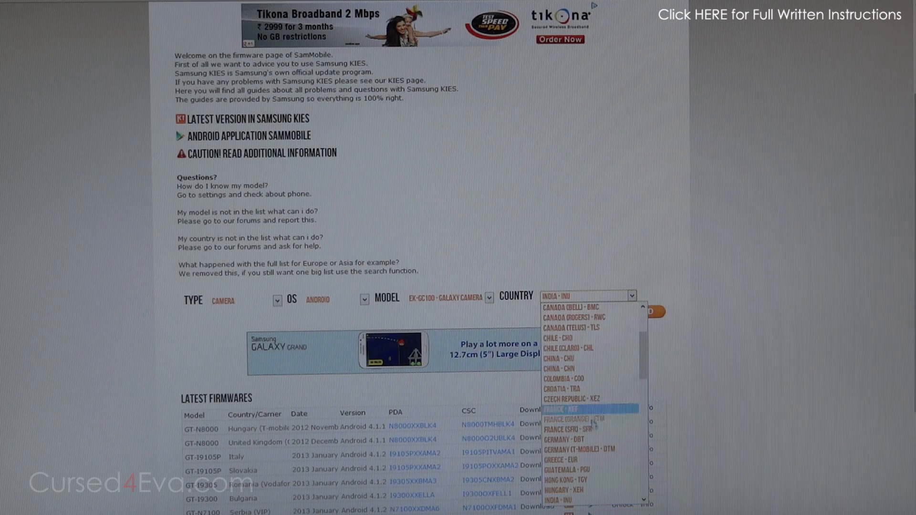
pyautogui.click(587, 455)
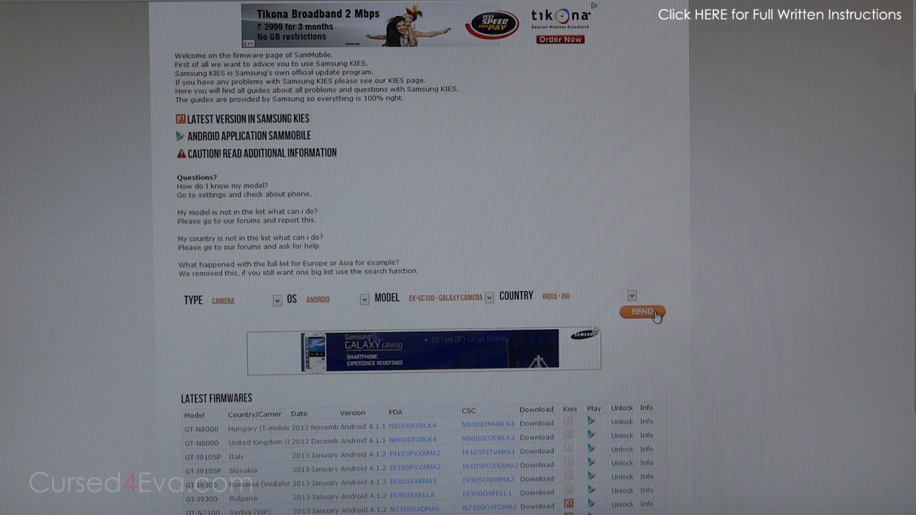
pyautogui.click(642, 311)
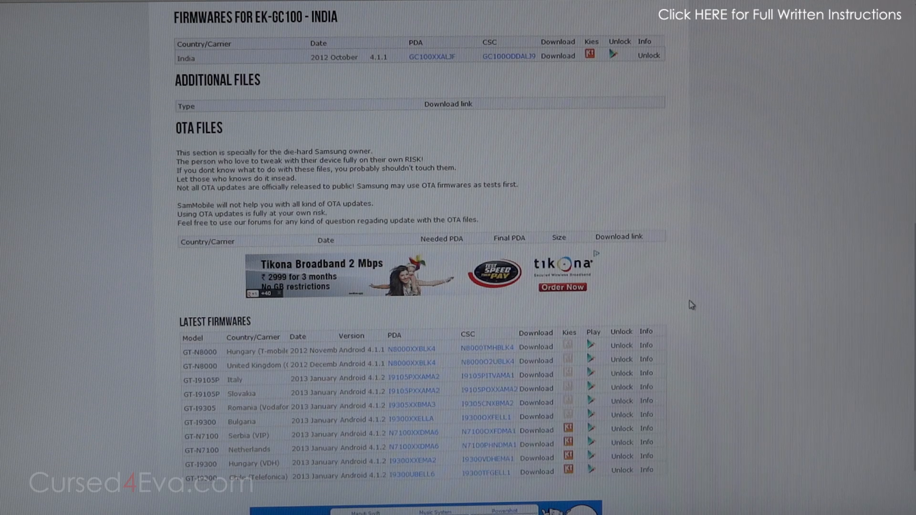
pyautogui.scroll(2, 663, 311)
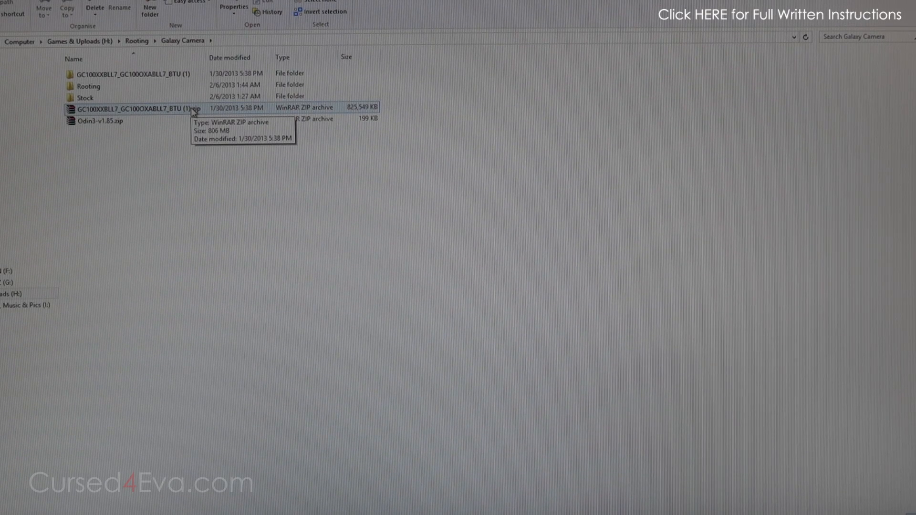
# Extract the firmware zip here and check its folder holds GC100 HOME.tar.md5, then return to Galaxy Camera
pyautogui.rightClick(193, 110)
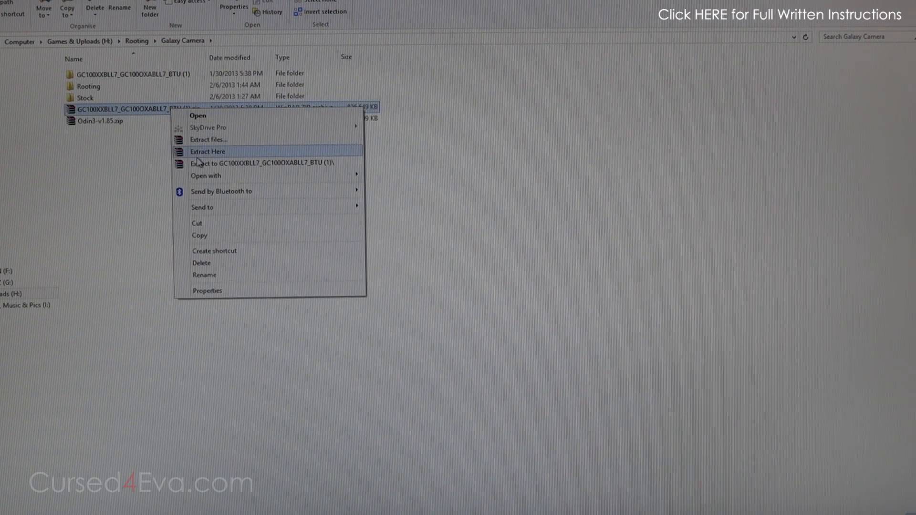
pyautogui.click(134, 75)
pyautogui.doubleClick(135, 75)
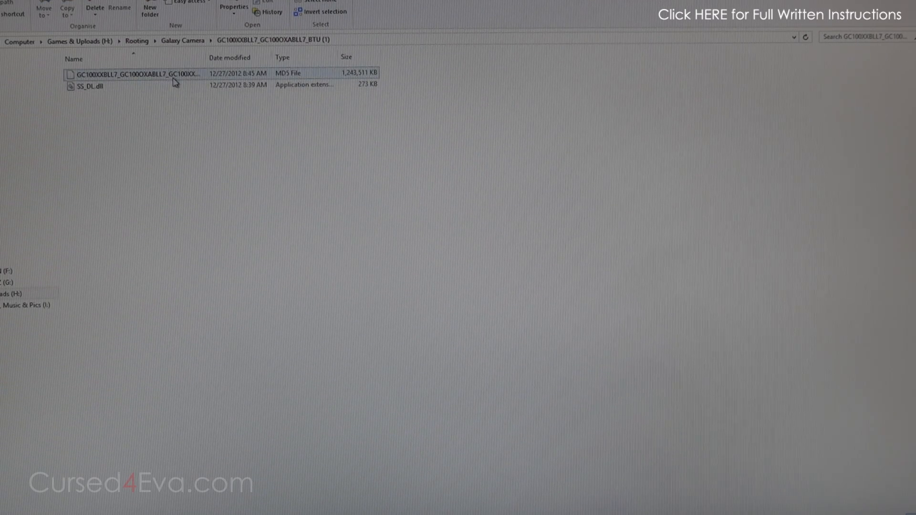
pyautogui.moveTo(208, 59); pyautogui.dragTo(285, 59)
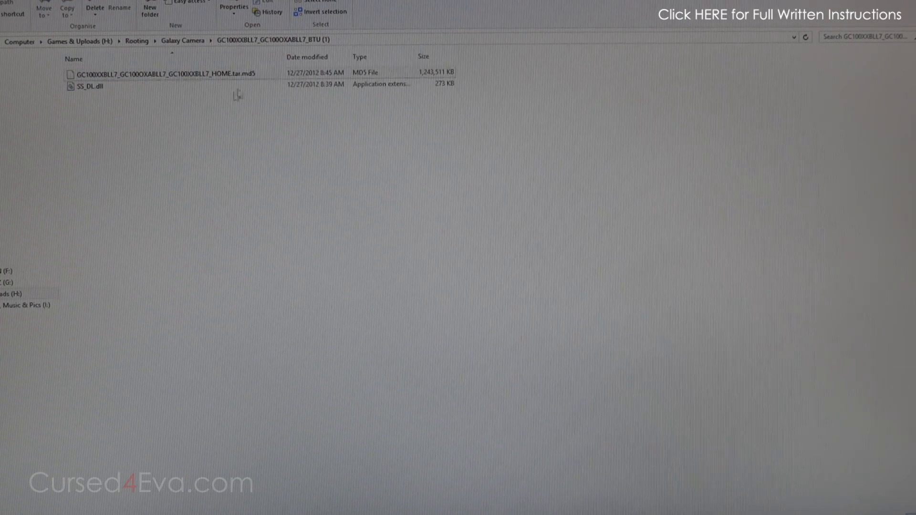
pyautogui.press('BackSpace')
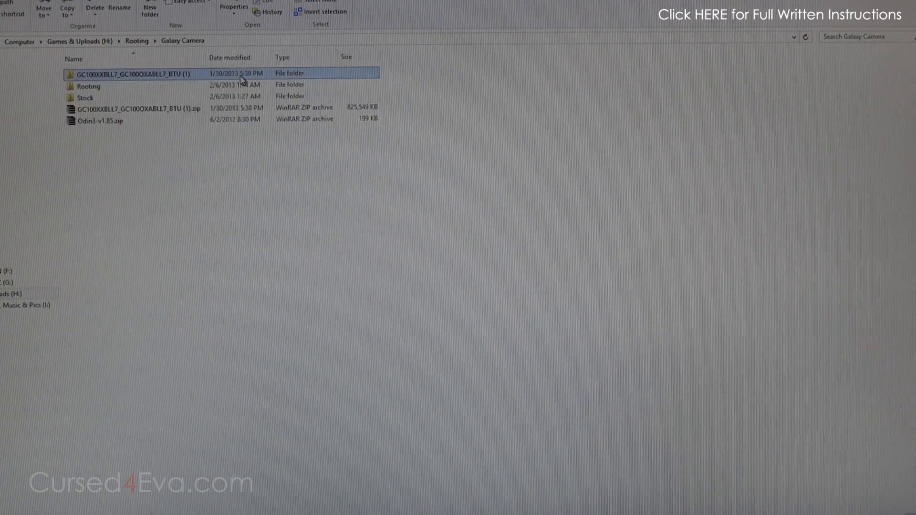
pyautogui.click(210, 185)
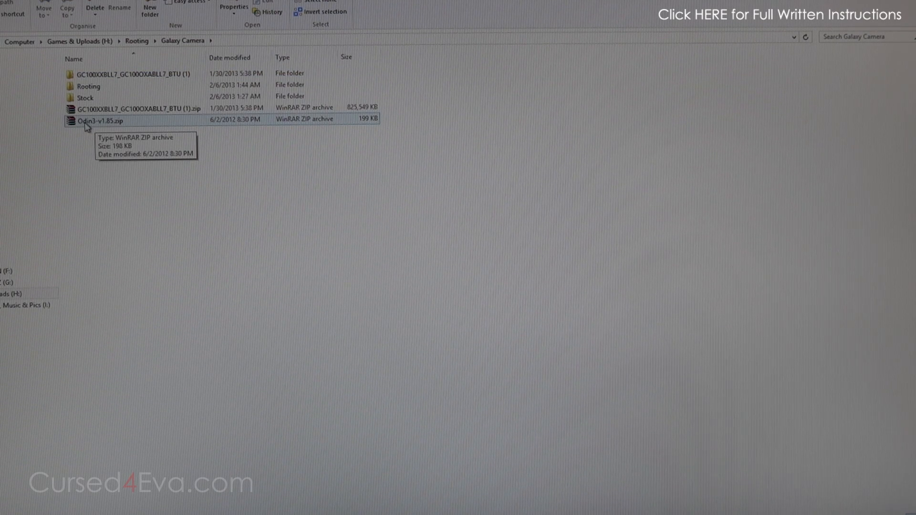
# Extract Odin3-v1.85.zip here and run Odin3 v1.85.exe as administrator
pyautogui.rightClick(96, 122)
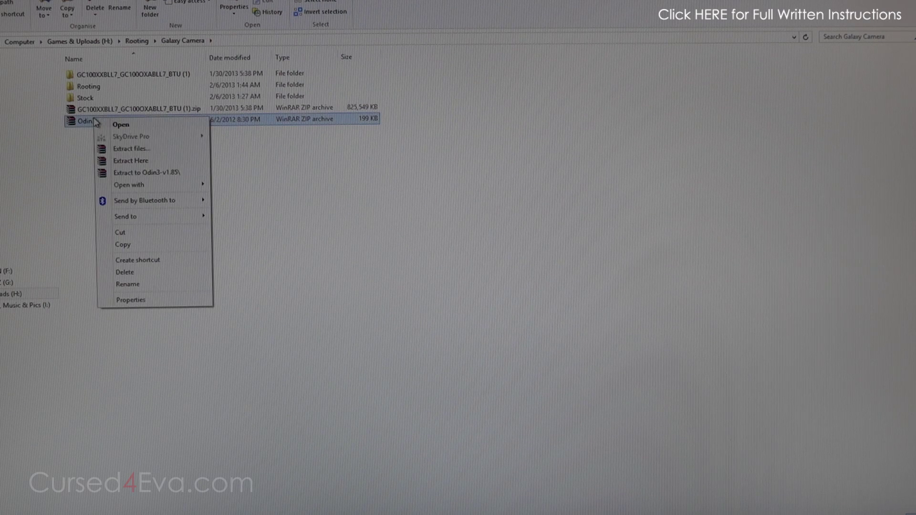
pyautogui.click(130, 160)
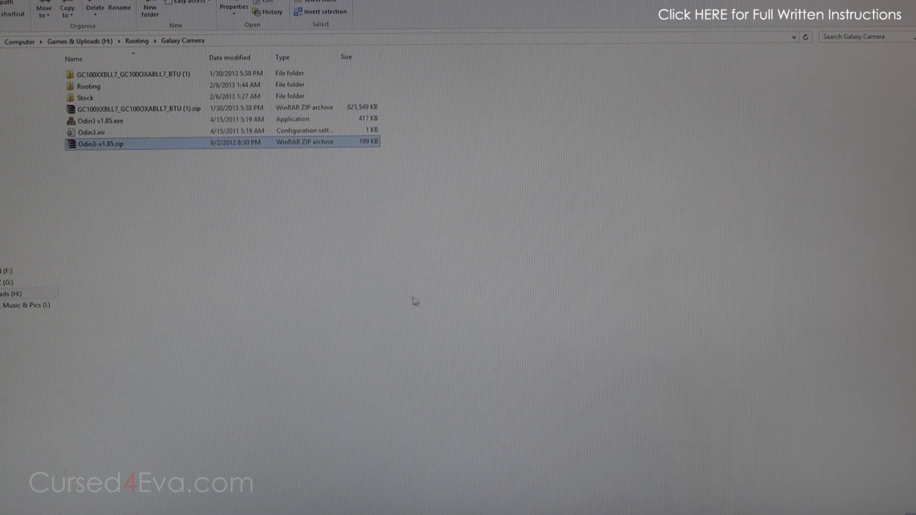
pyautogui.click(96, 122)
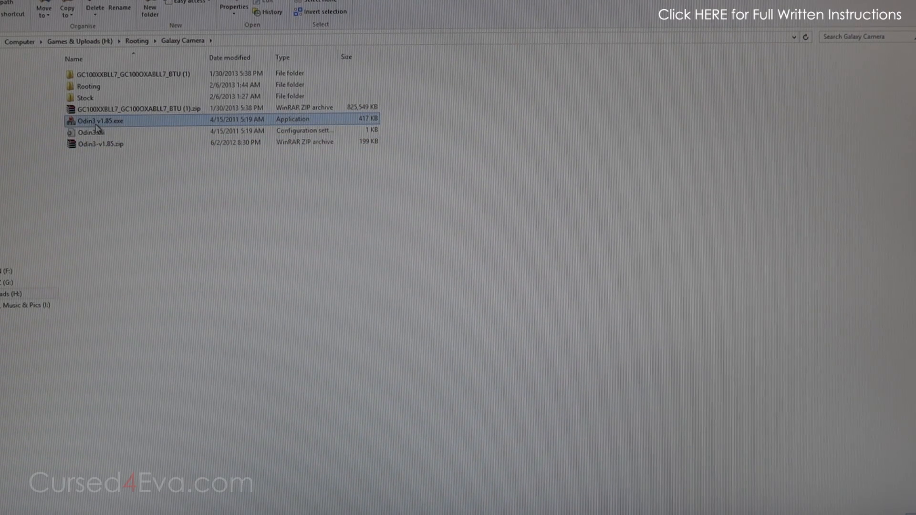
pyautogui.rightClick(96, 125)
pyautogui.click(123, 135)
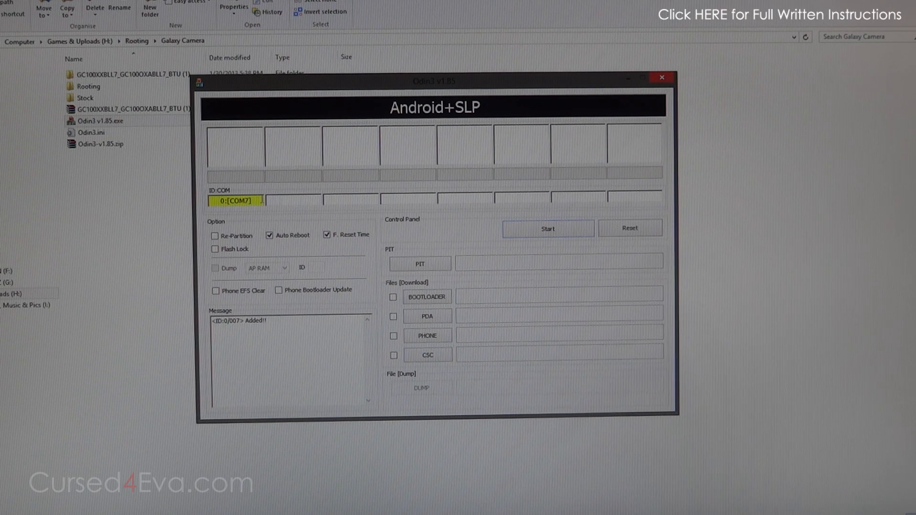
# Bring up the PDA slot's Open dialog and navigate to the Galaxy Camera folder
pyautogui.moveTo(473, 73)
pyautogui.mouseDown()
pyautogui.moveTo(490, 77)
pyautogui.moveTo(471, 80)
pyautogui.mouseUp()
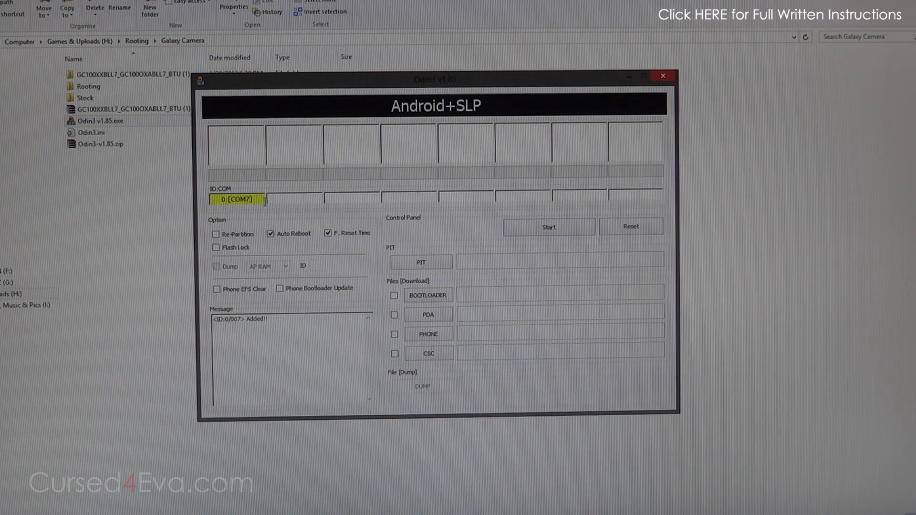
pyautogui.click(428, 315)
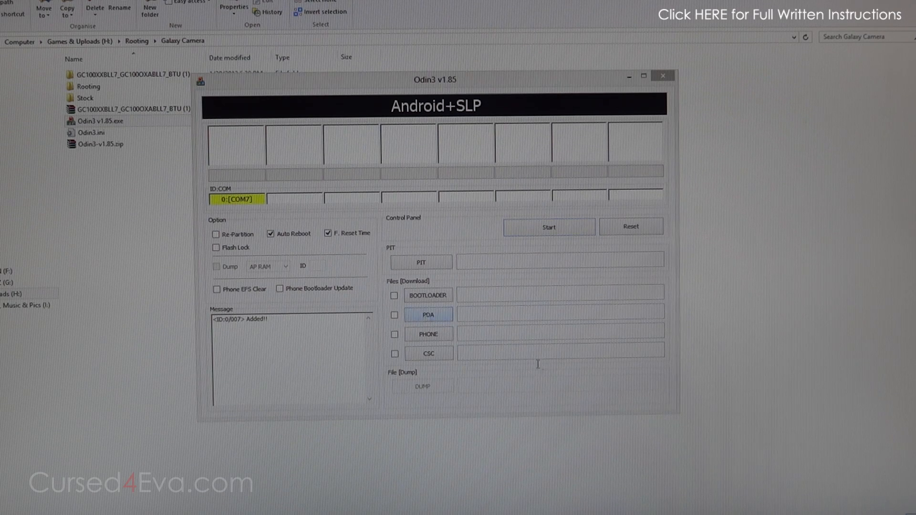
pyautogui.click(500, 134)
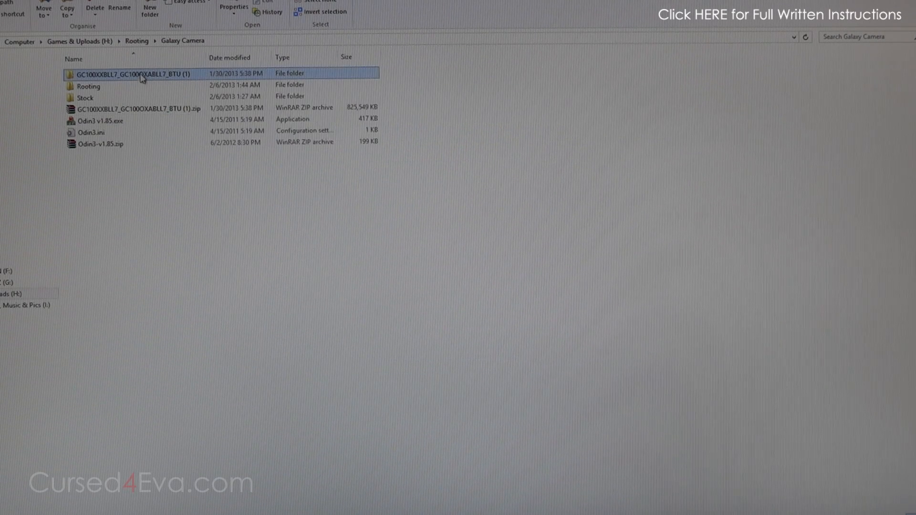
pyautogui.moveTo(134, 74)
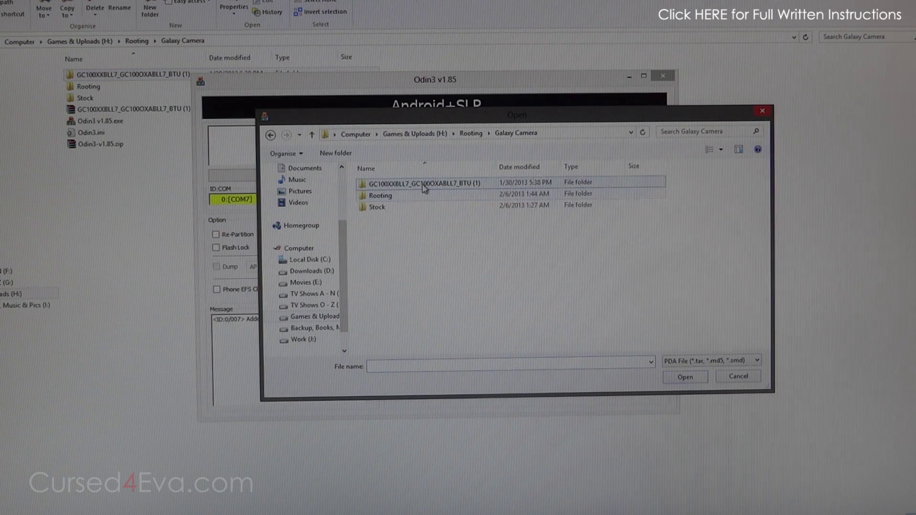
# Load the GC100 HOME.tar.md5 from the extracted firmware folder into the PDA slot
pyautogui.doubleClick(419, 194)
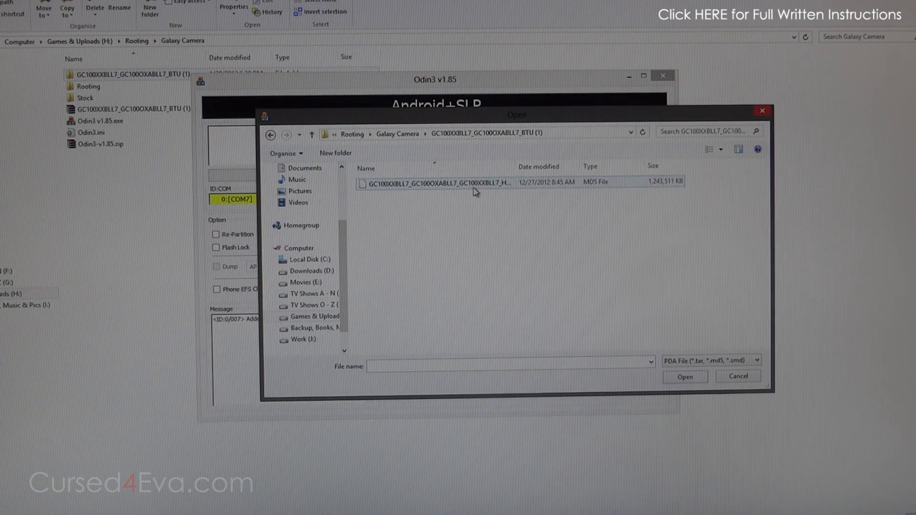
pyautogui.moveTo(515, 167); pyautogui.dragTo(615, 163)
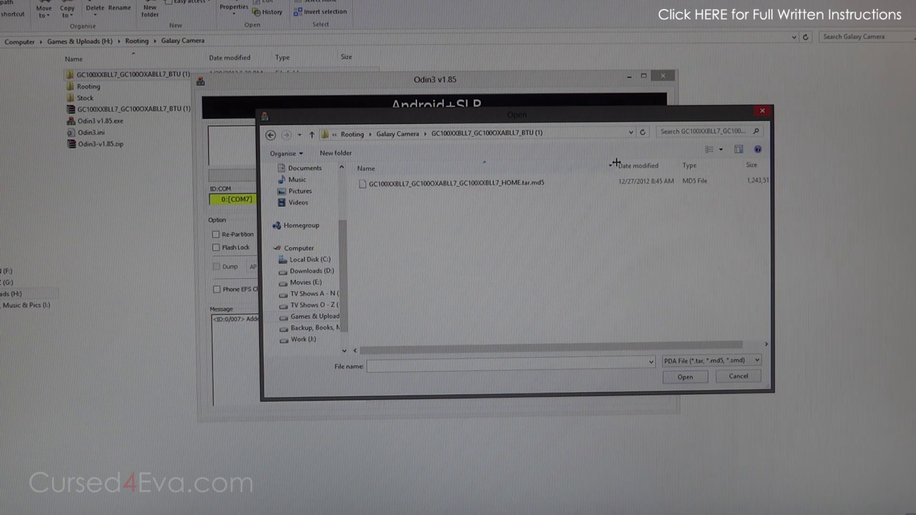
pyautogui.doubleClick(522, 188)
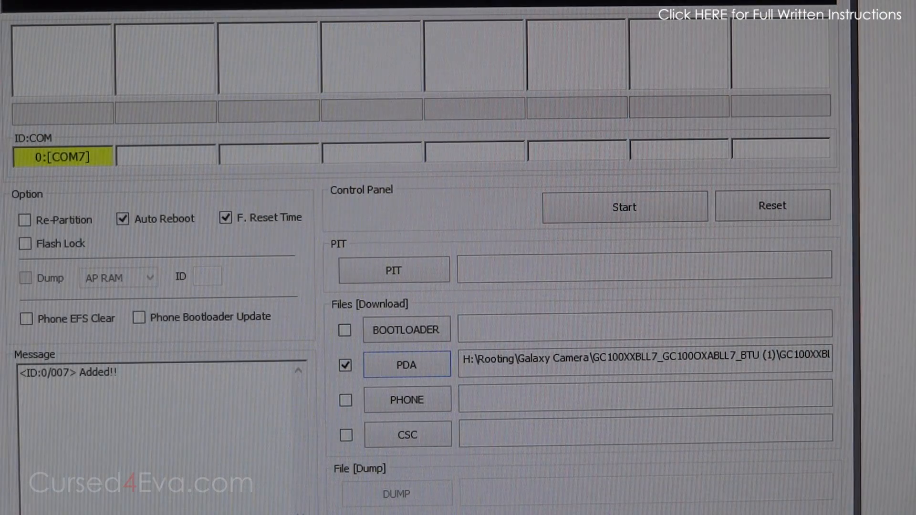
# Start flashing the stock firmware to the camera from Odin's Control Panel
pyautogui.click(666, 214)
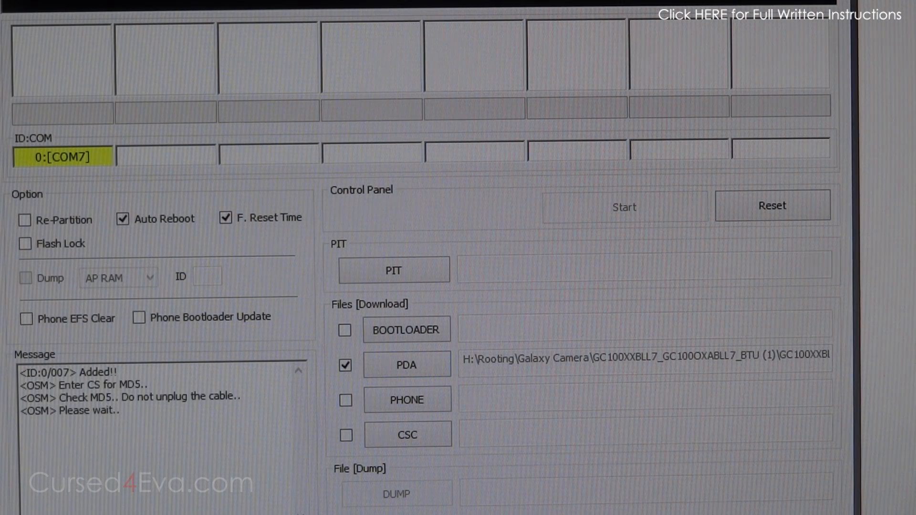